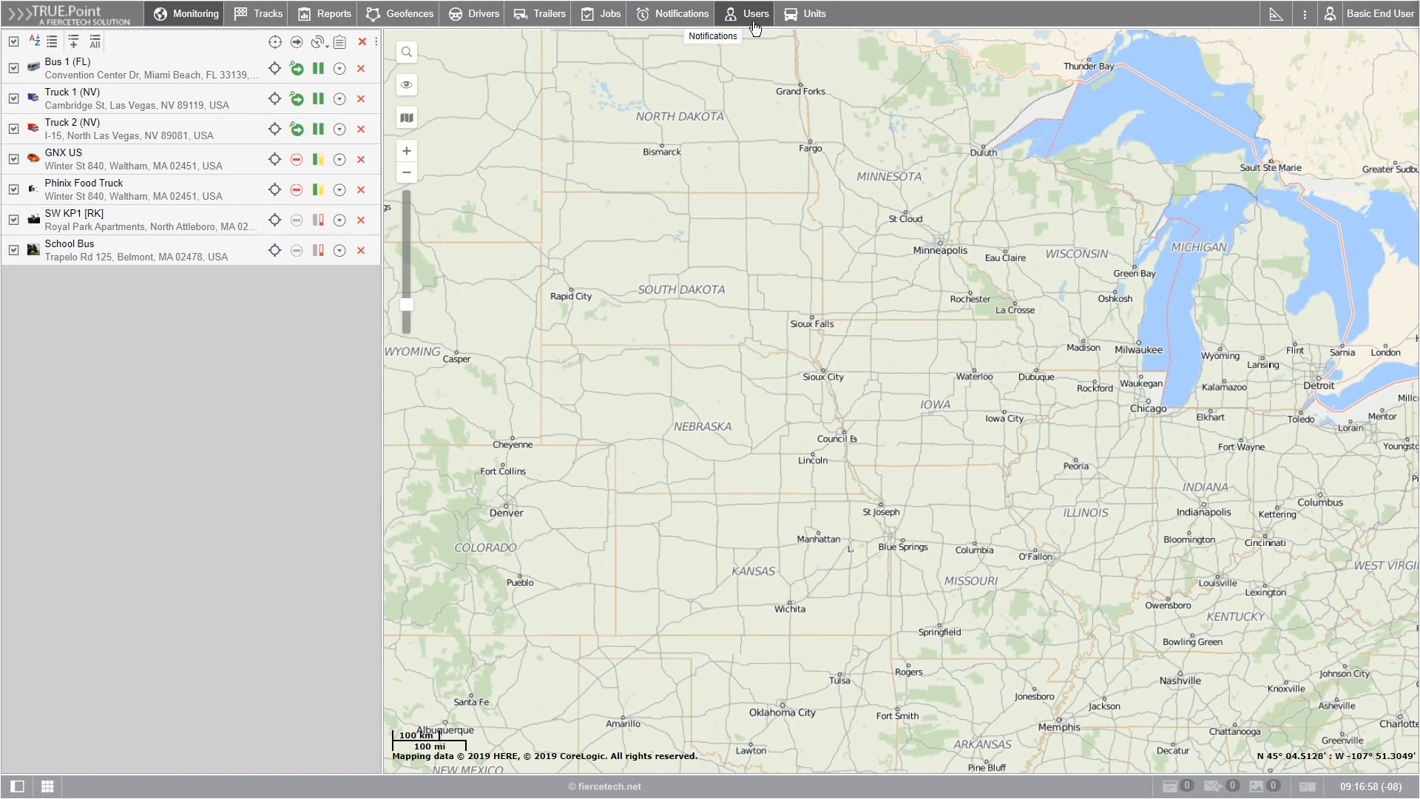
# Step: Start creating a new user in the user list and enter the user's e-mail address as the name
pyautogui.click(754, 28)
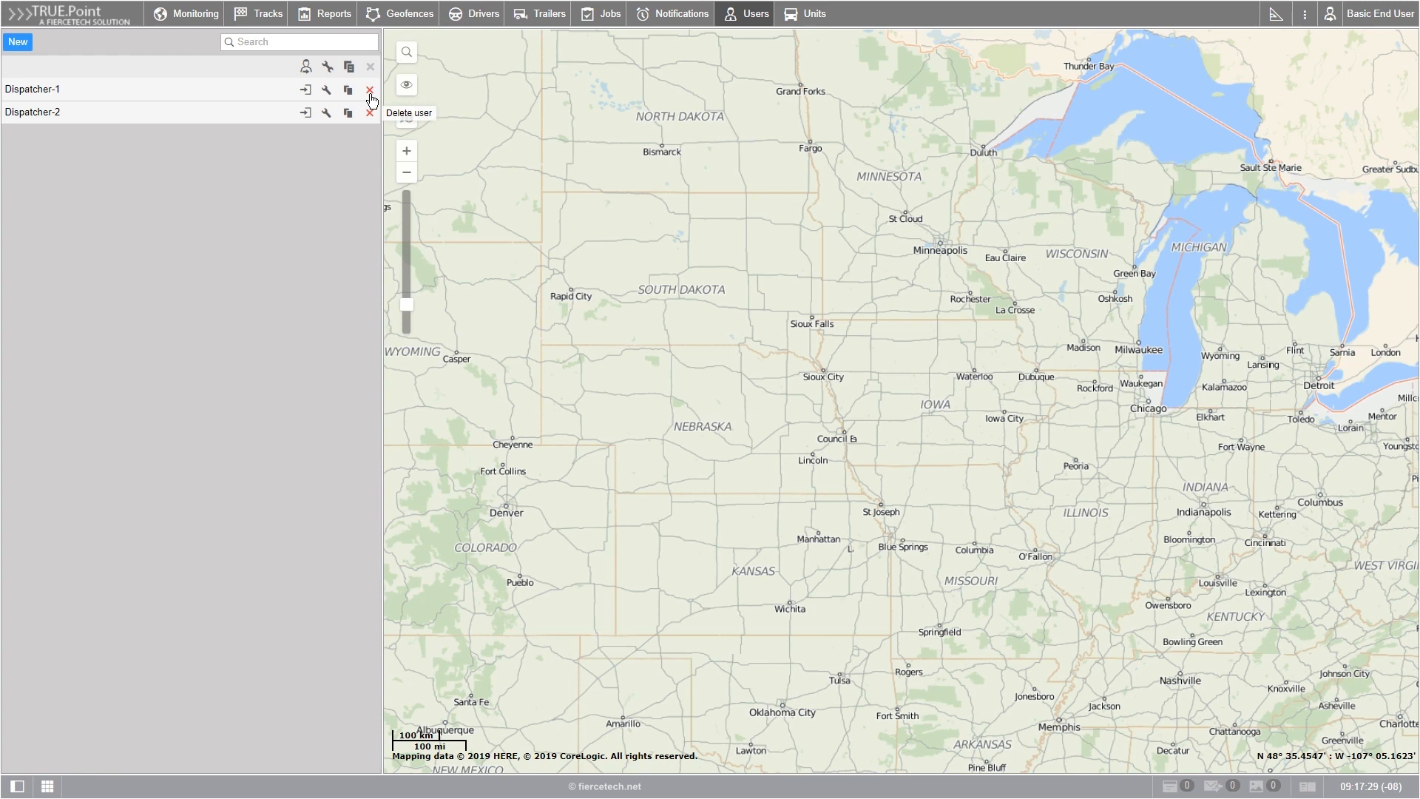
pyautogui.click(17, 45)
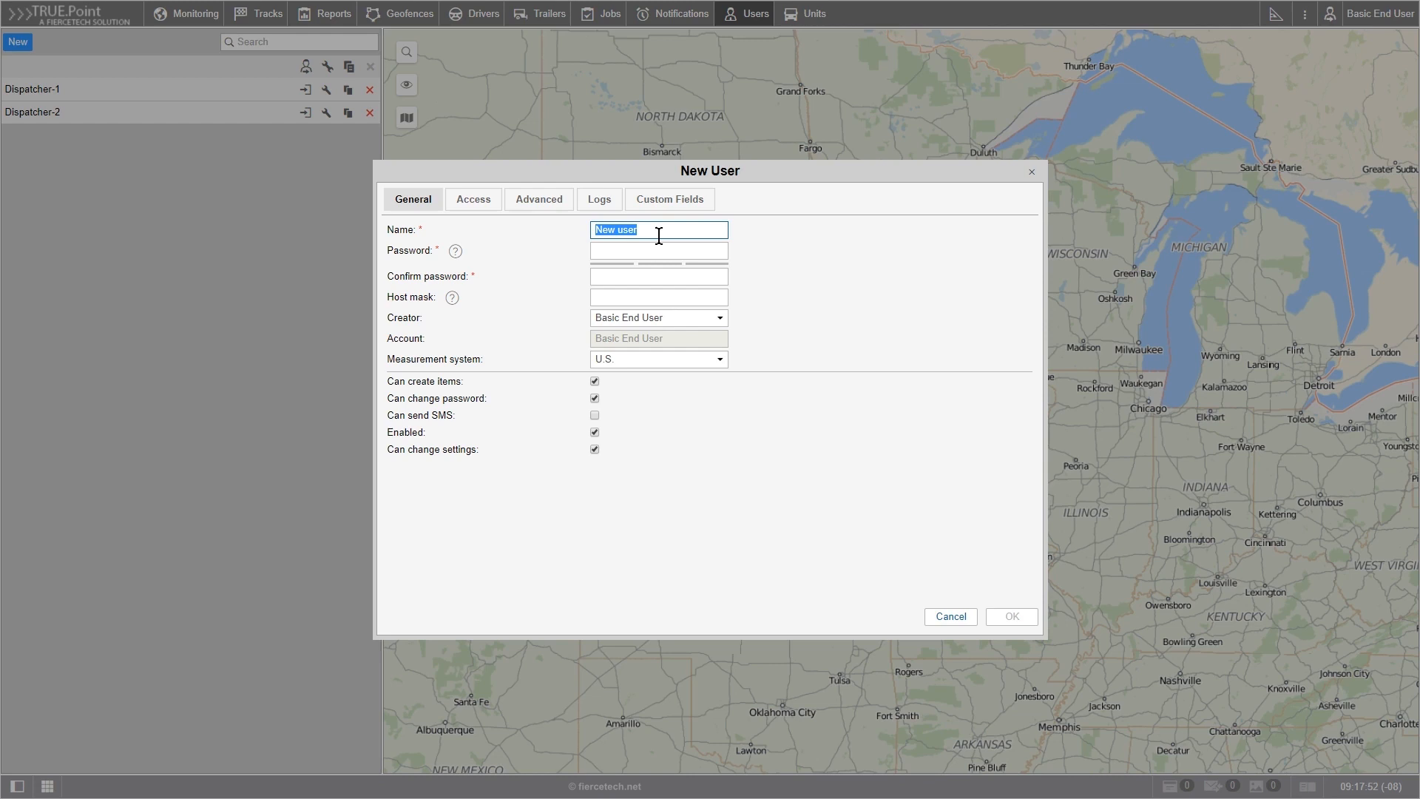
pyautogui.write('basic@user.com')
pyautogui.press('Tab')
# Step: Enter the new user's account password and repeat it in the password confirmation
pyautogui.click(656, 247)
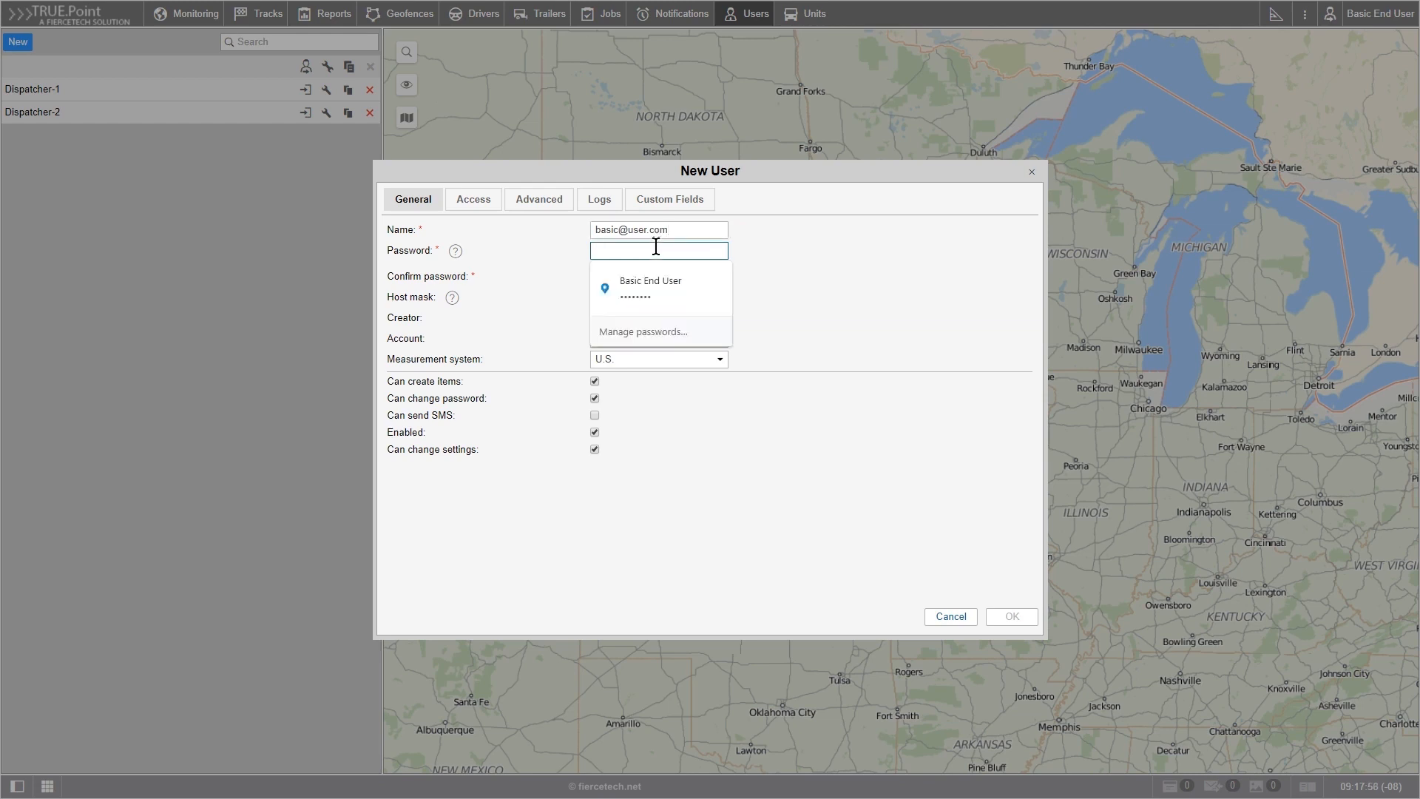
pyautogui.hotkey('ctrl', 'v')
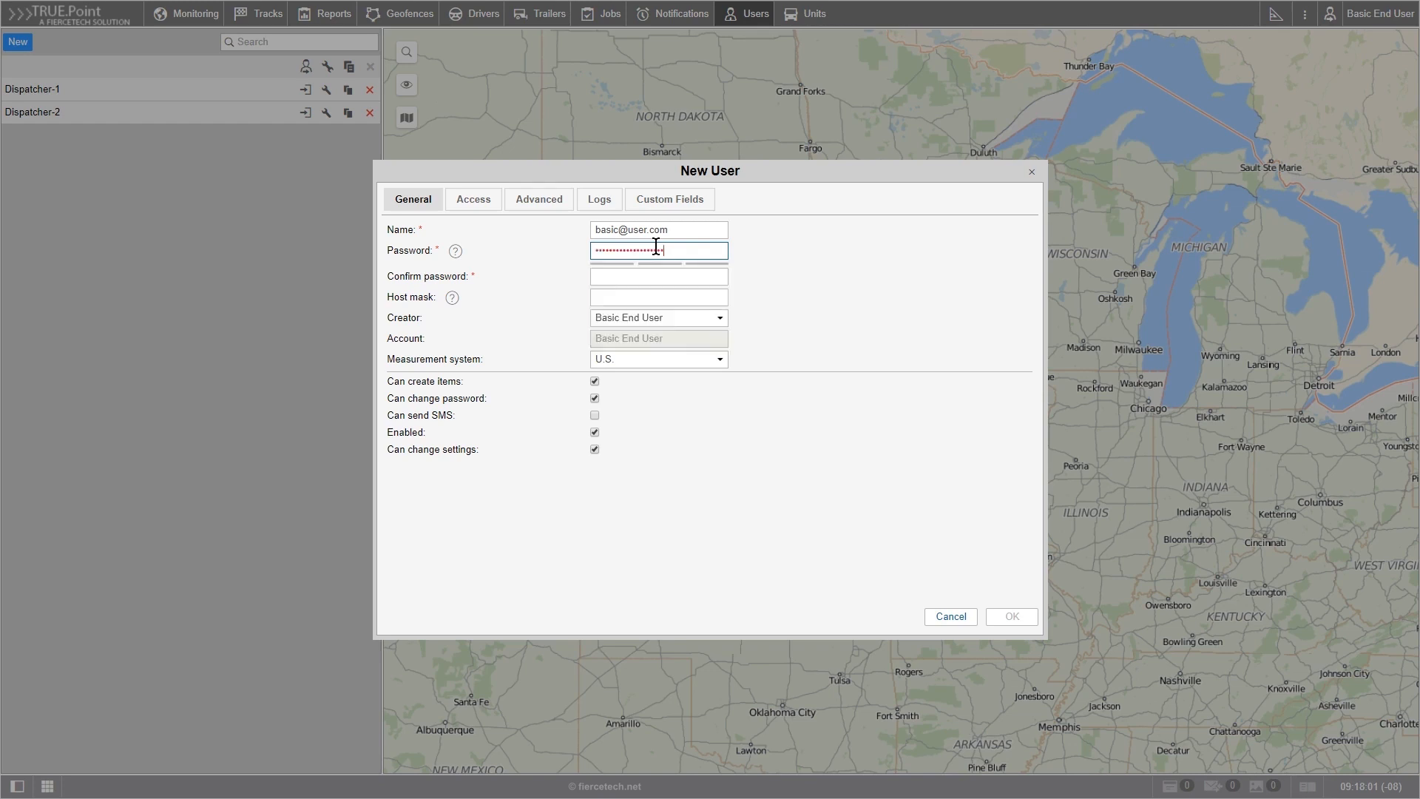
pyautogui.click(659, 277)
pyautogui.hotkey('ctrl', 'v')
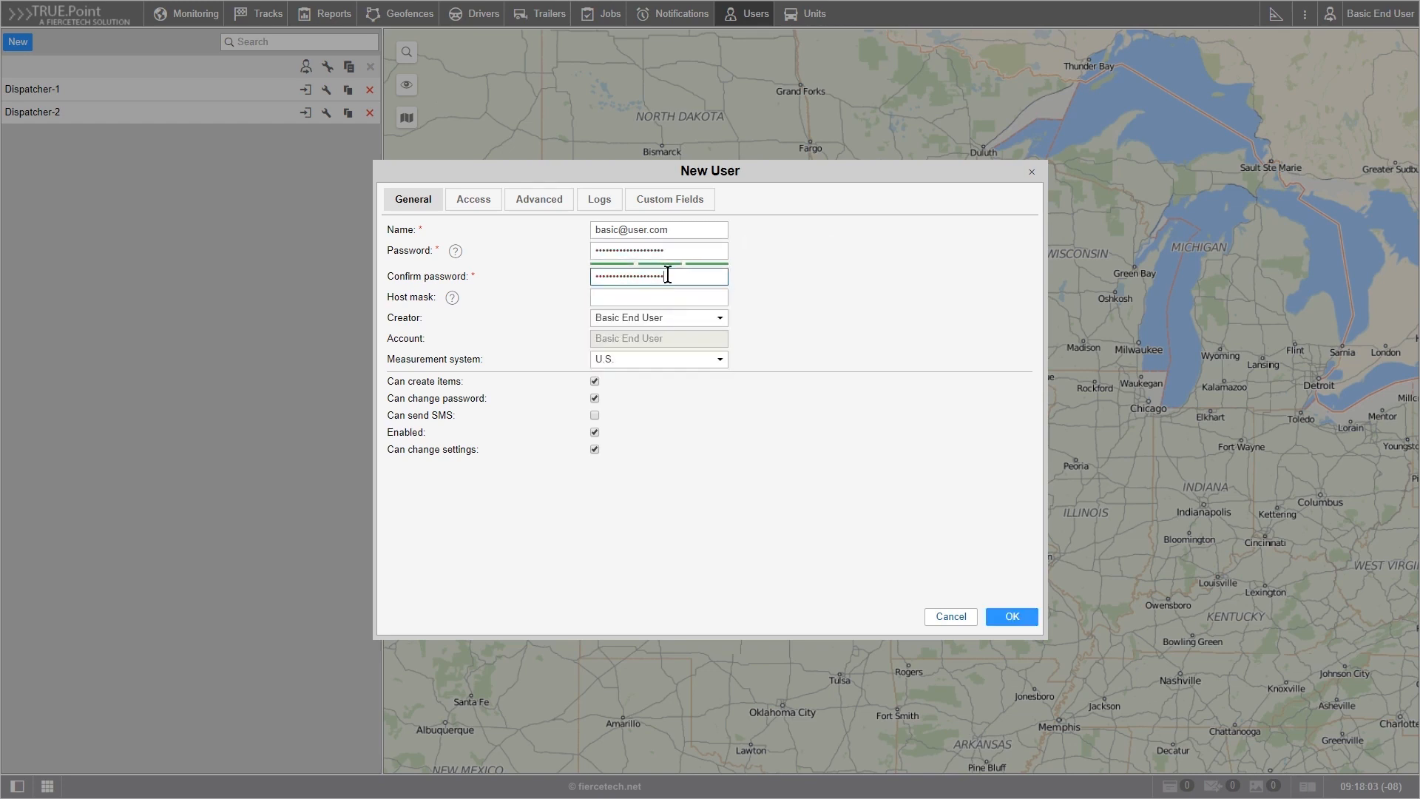
pyautogui.click(581, 271)
# Step: Set the new user's creator to Dispatcher-2 and the measurement system to U.S
pyautogui.moveTo(455, 254)
pyautogui.moveTo(453, 301)
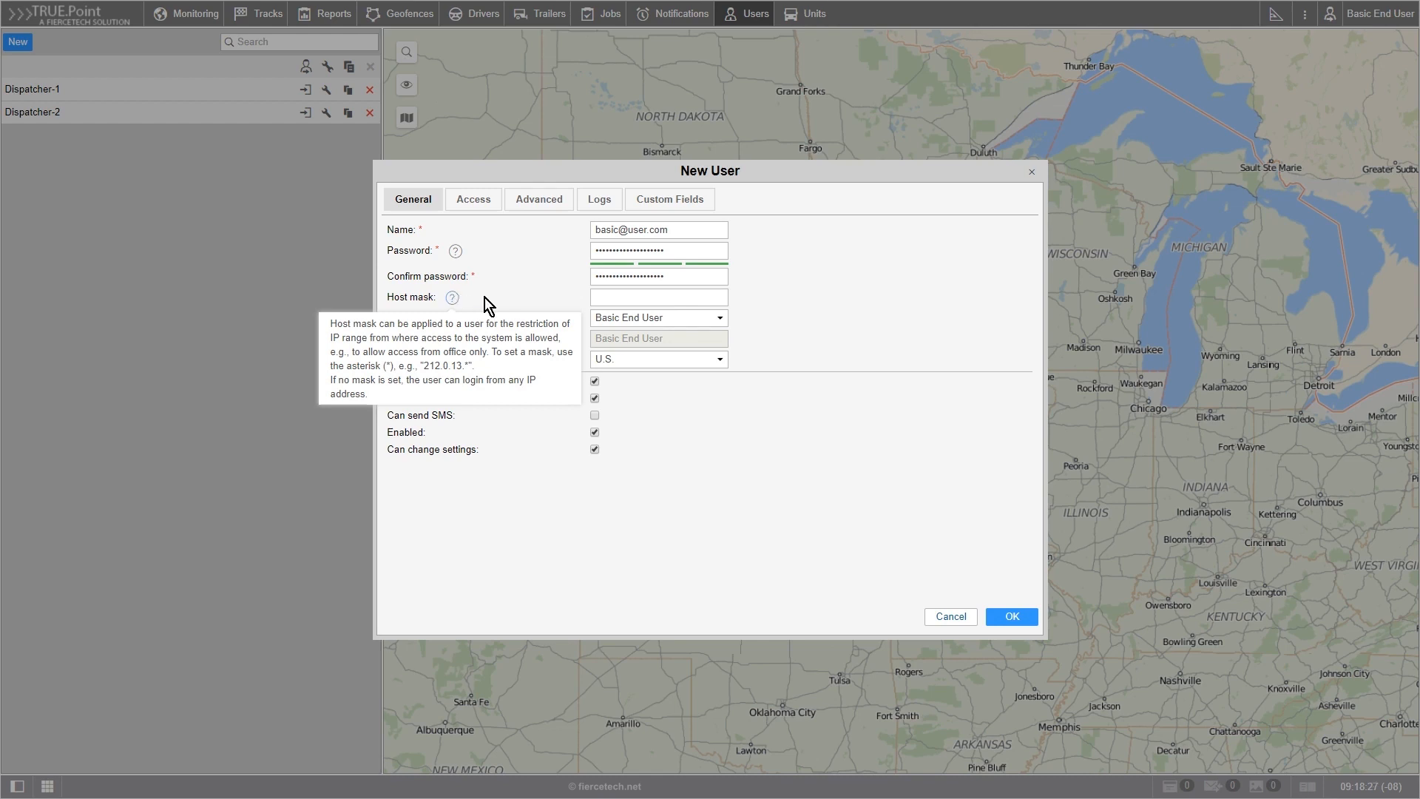
pyautogui.click(724, 322)
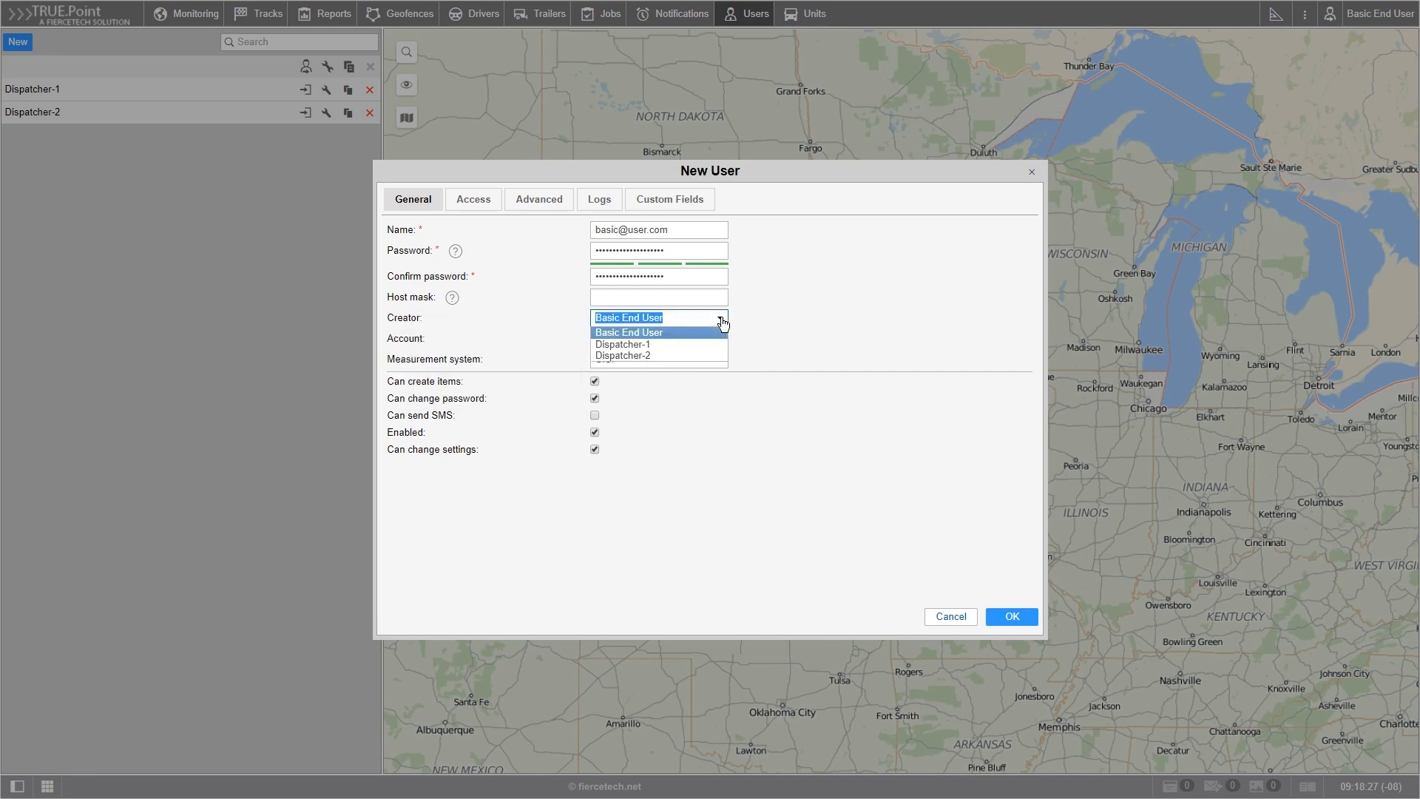
pyautogui.click(661, 357)
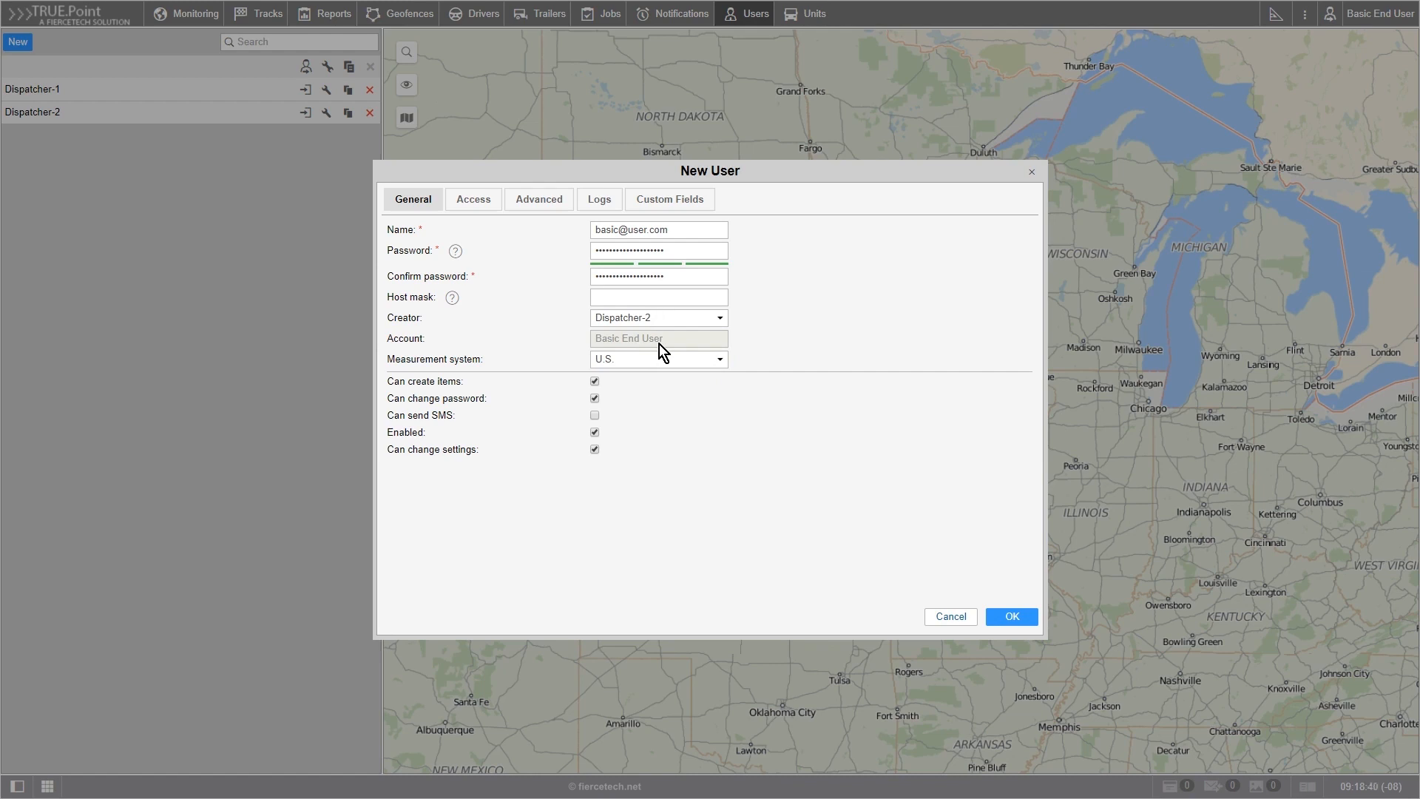
pyautogui.click(719, 361)
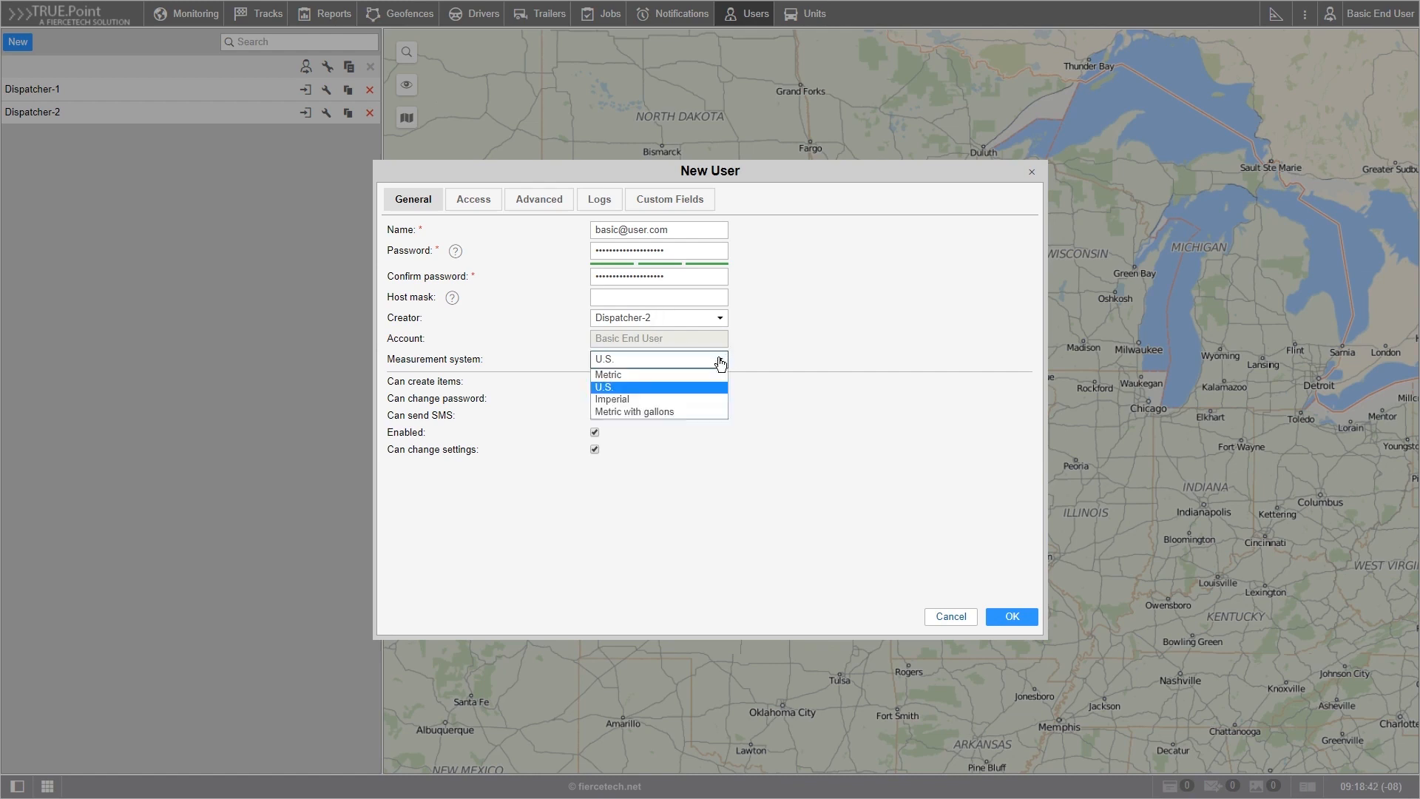
pyautogui.click(692, 383)
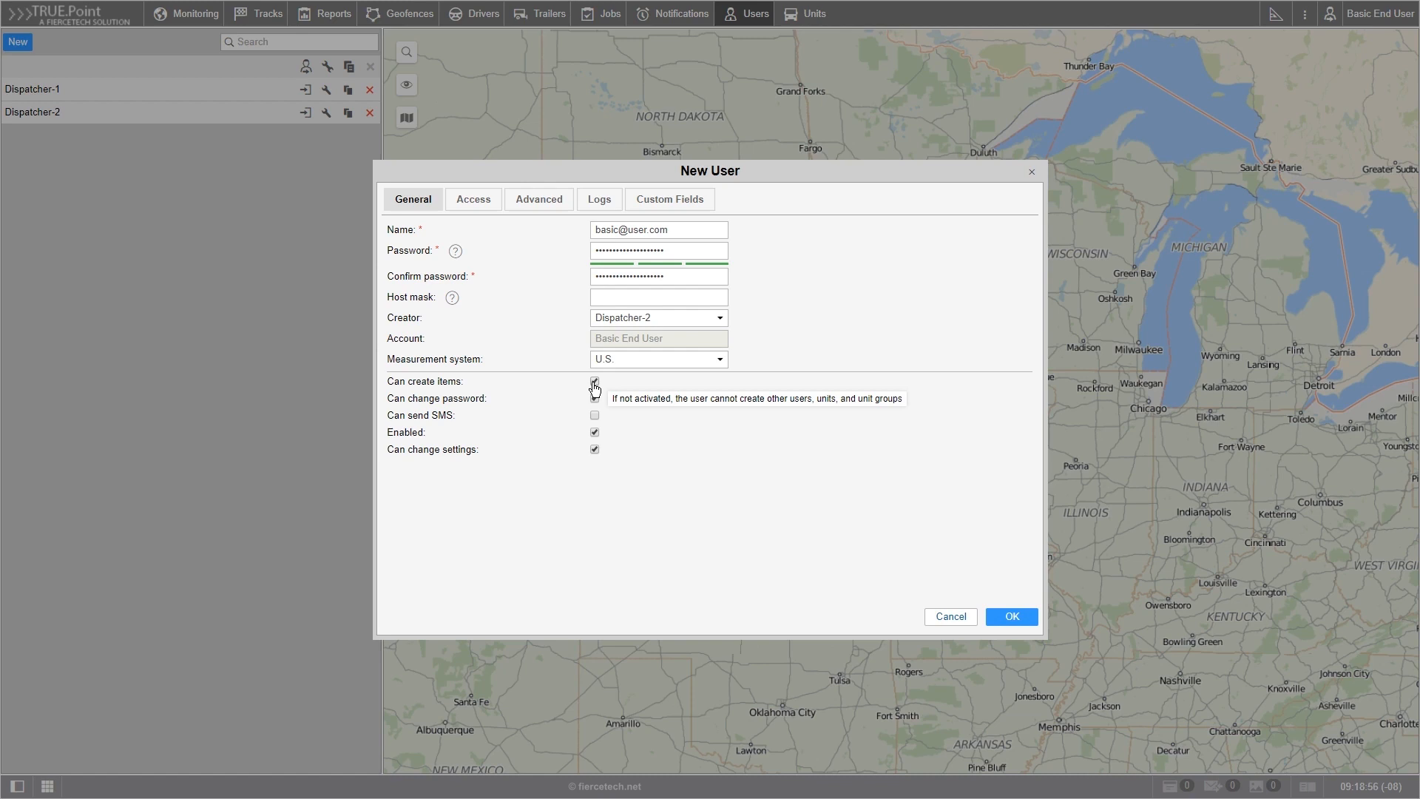
pyautogui.click(594, 433)
# Step: Grant the new user full access to all units from Bus 1 (FL) to Truck 2 (NV) and to the Basic End User resource
pyautogui.click(464, 203)
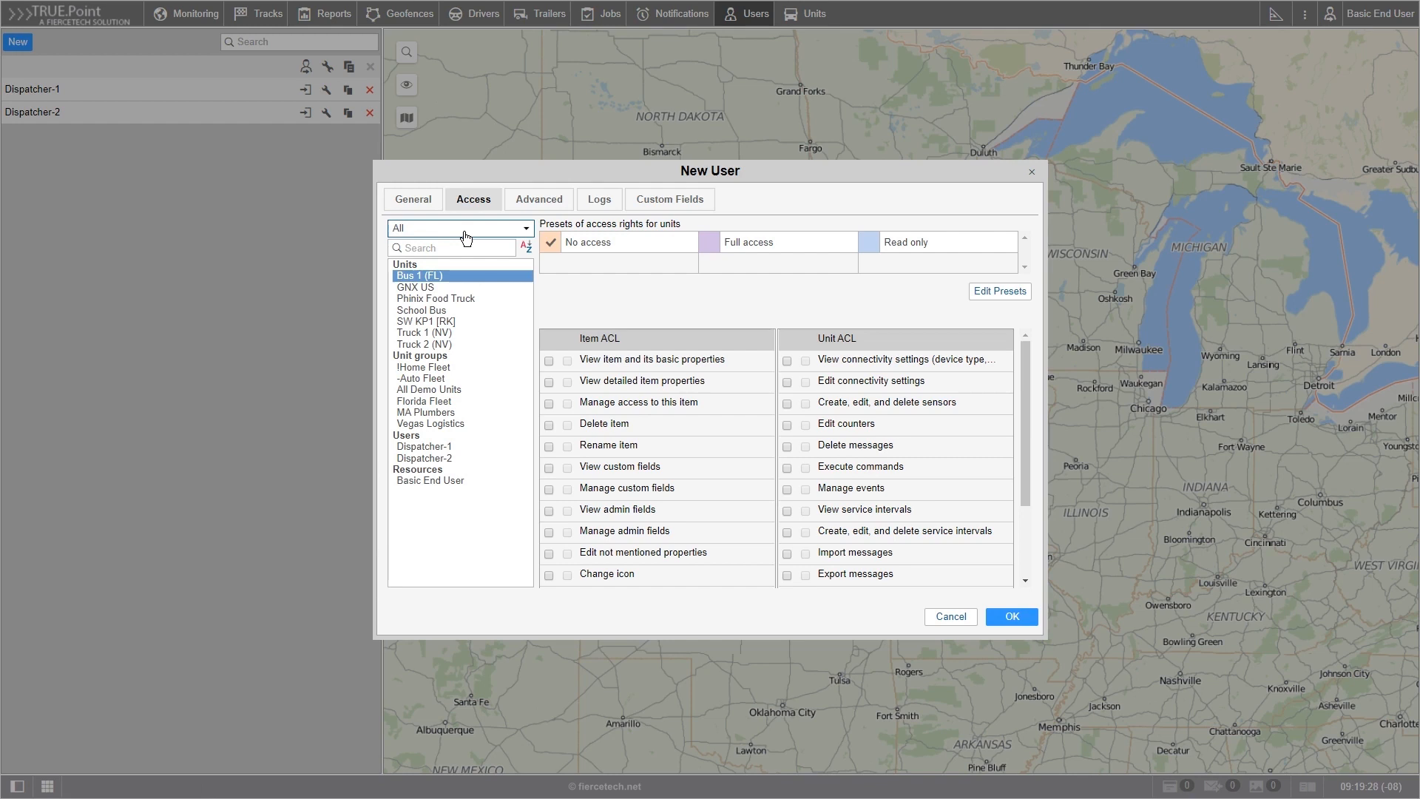
pyautogui.keyDown('shift'); pyautogui.click(444, 345); pyautogui.keyUp('shift')
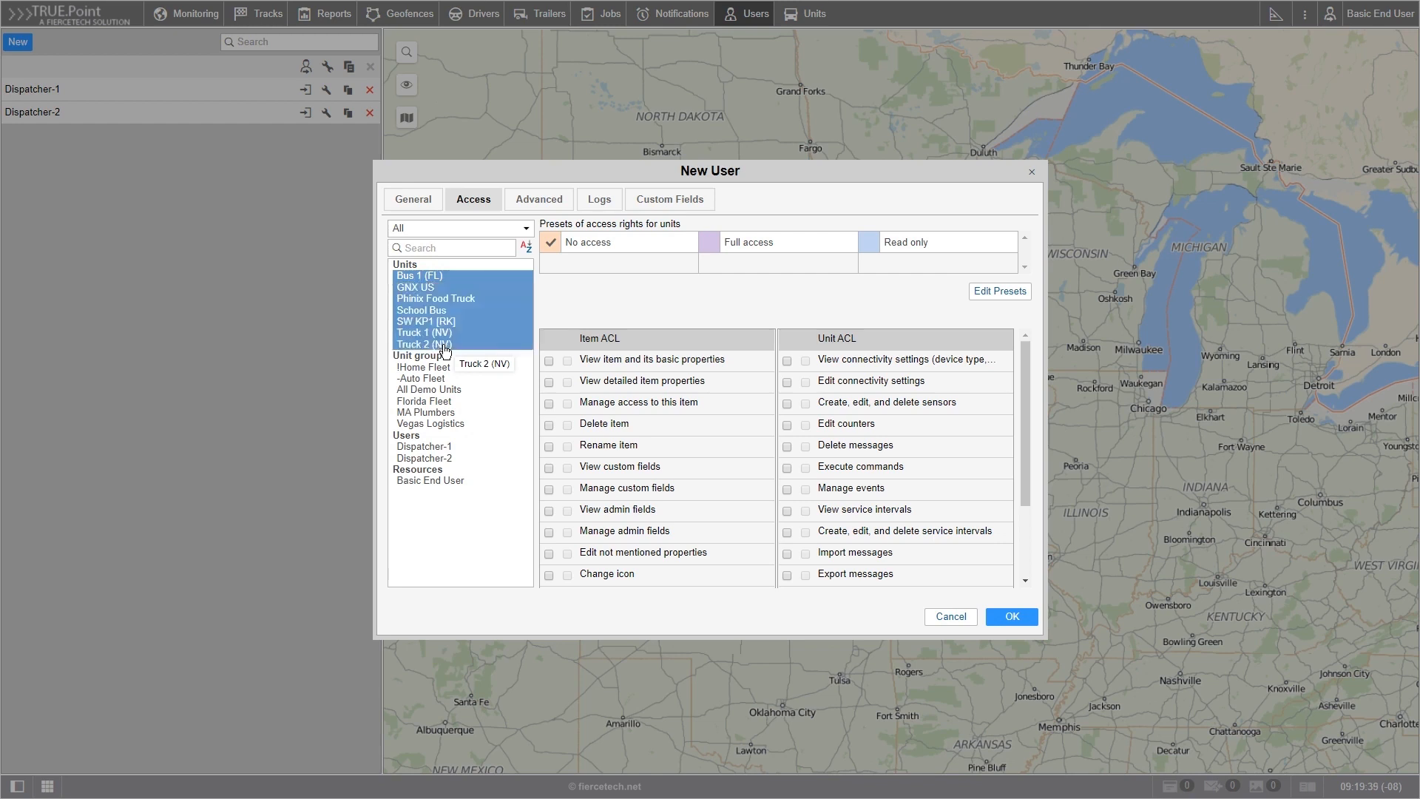
pyautogui.click(711, 248)
pyautogui.click(439, 484)
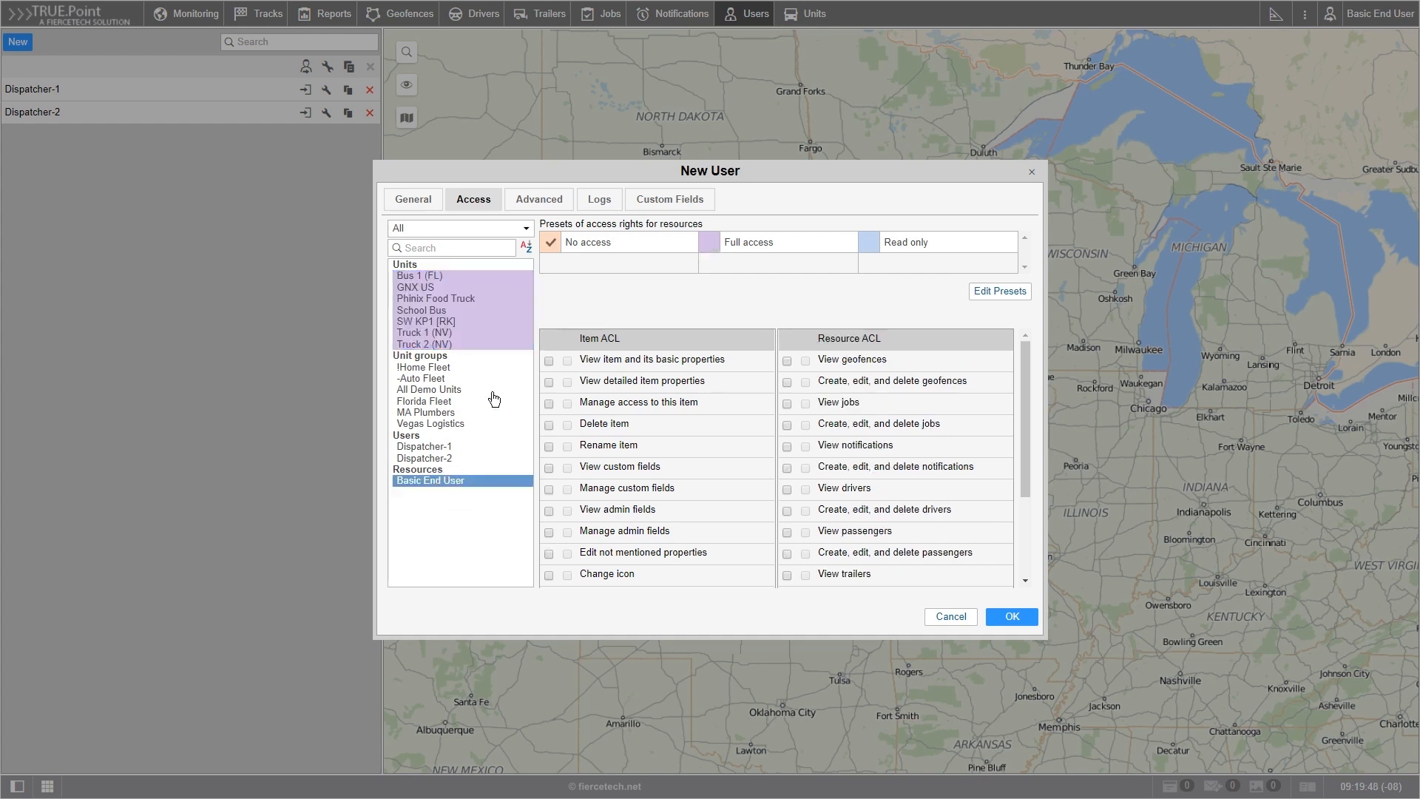
pyautogui.click(710, 244)
# Step: Fill in the new user's contact e-mail in the advanced properties
pyautogui.click(533, 207)
pyautogui.click(639, 225)
pyautogui.moveTo(639, 226); pyautogui.dragTo(817, 235)
pyautogui.write('basic@user.com')
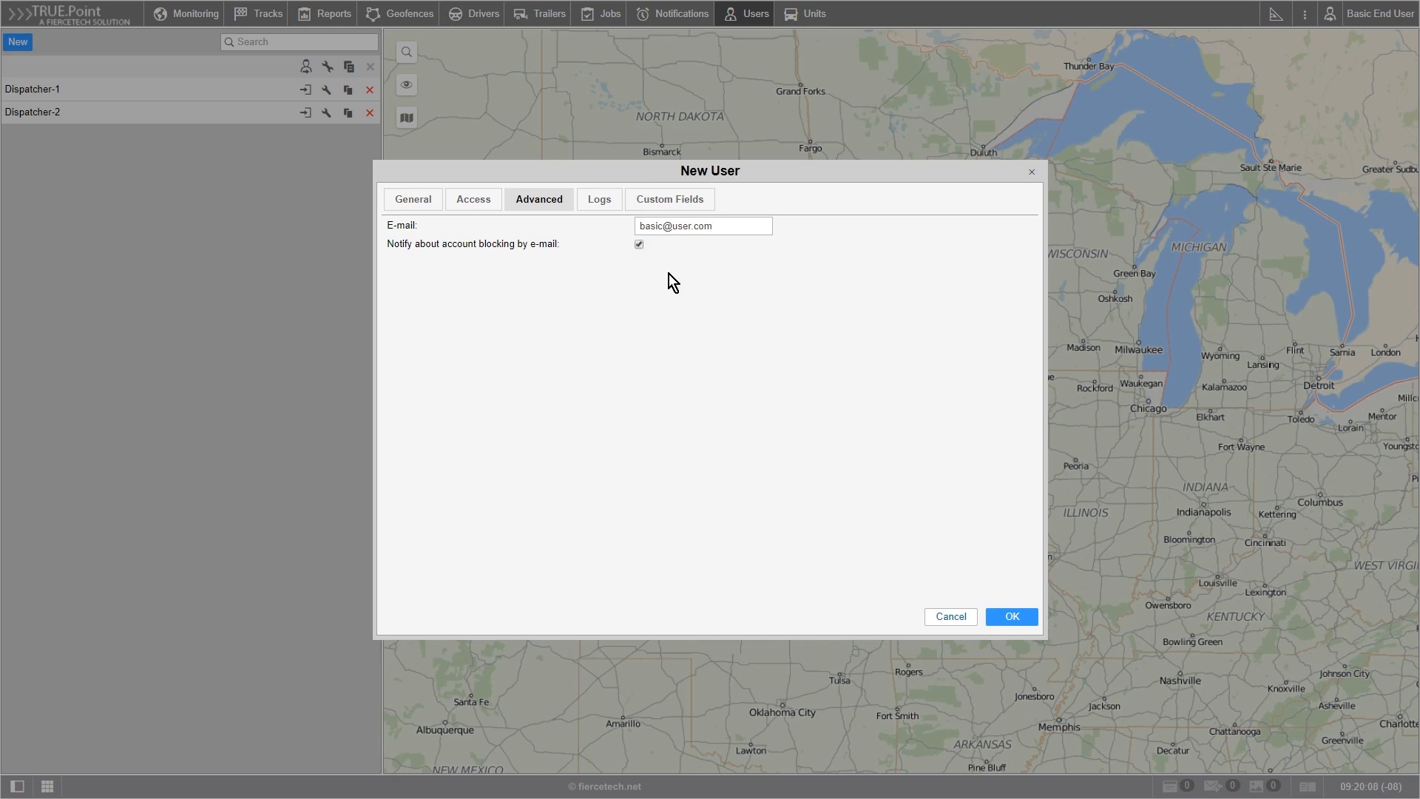
# Step: Examine the time range filters in the new user's logs
pyautogui.click(603, 204)
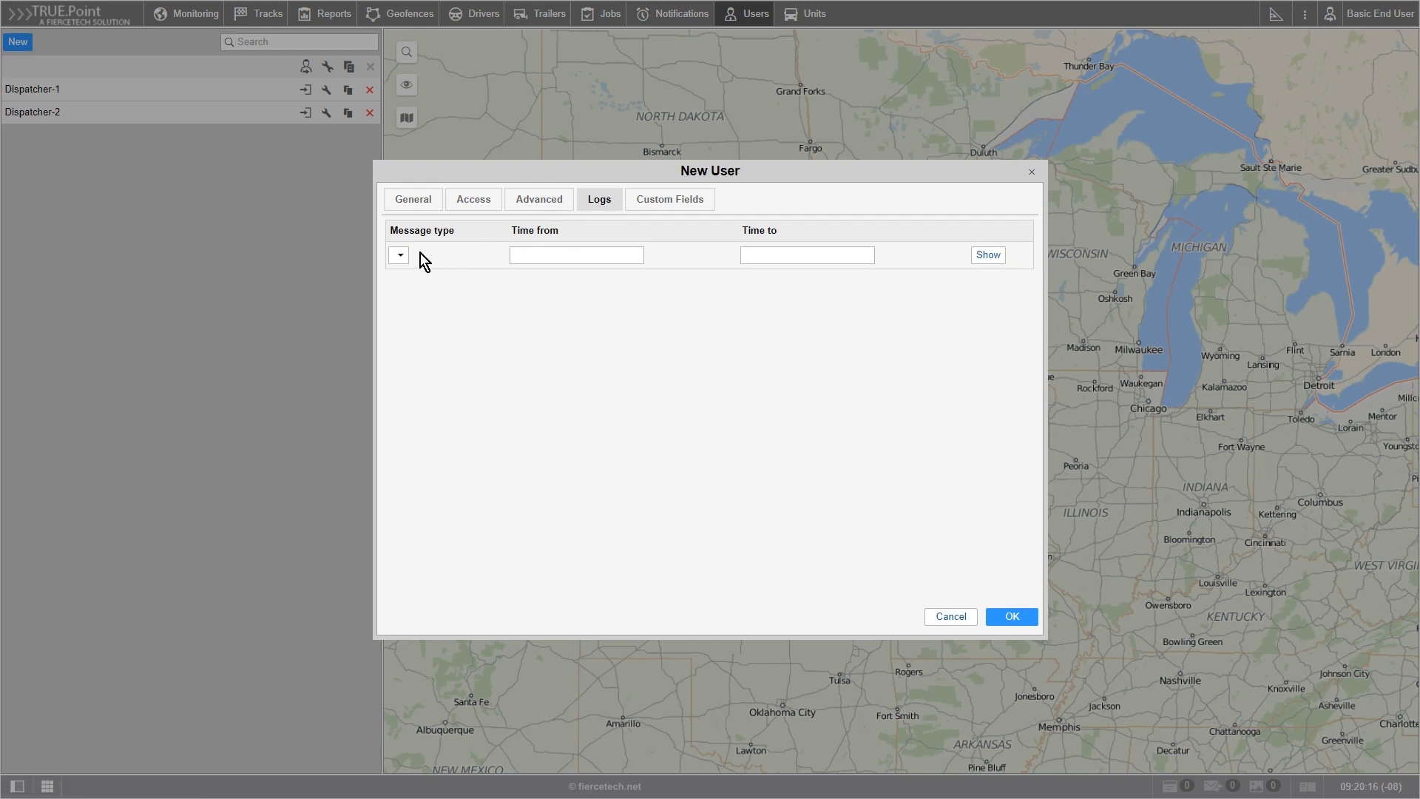
pyautogui.click(521, 253)
pyautogui.click(754, 252)
# Step: Add a custom field named Position with the value Dispatcher, mark its checkbox, and save the new user
pyautogui.click(680, 211)
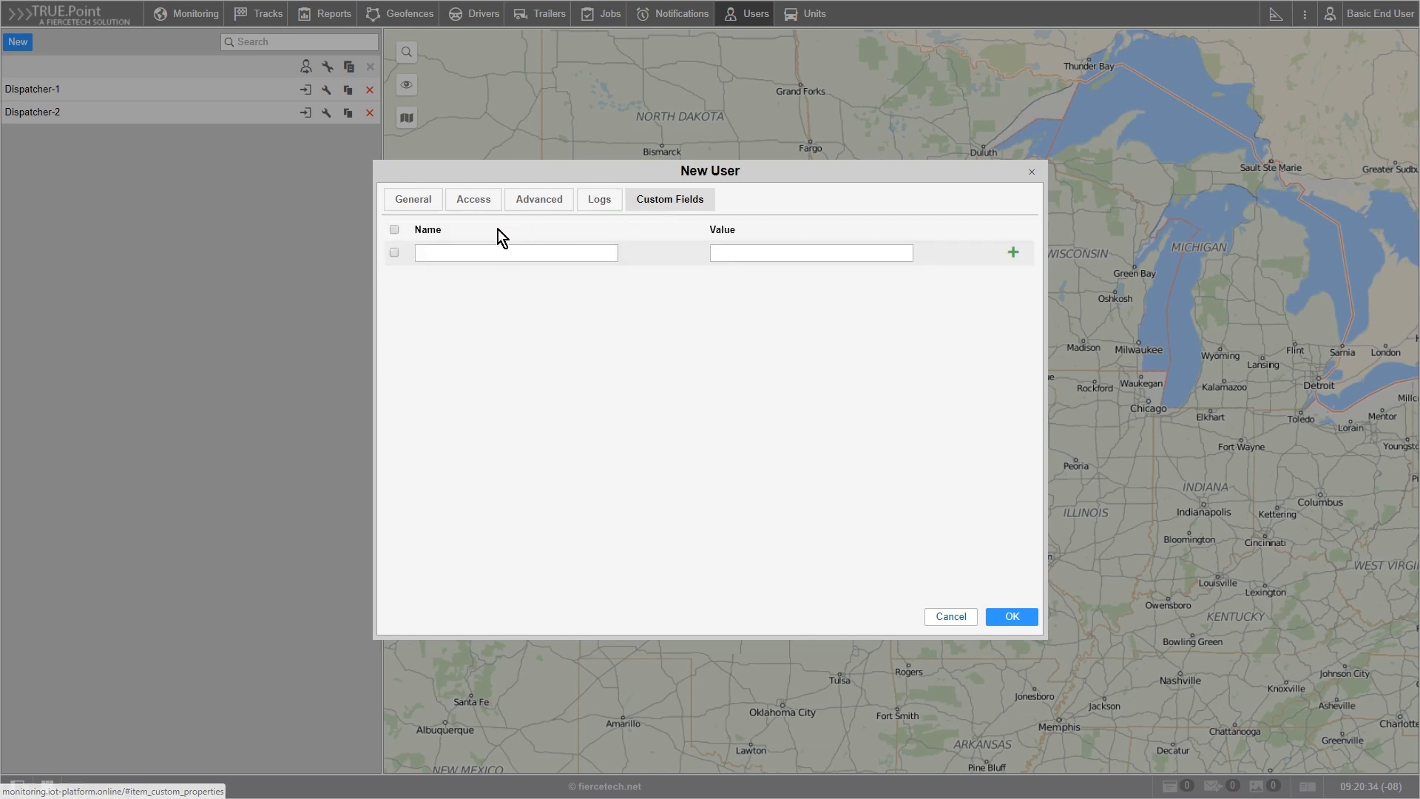
pyautogui.click(395, 252)
pyautogui.click(462, 254)
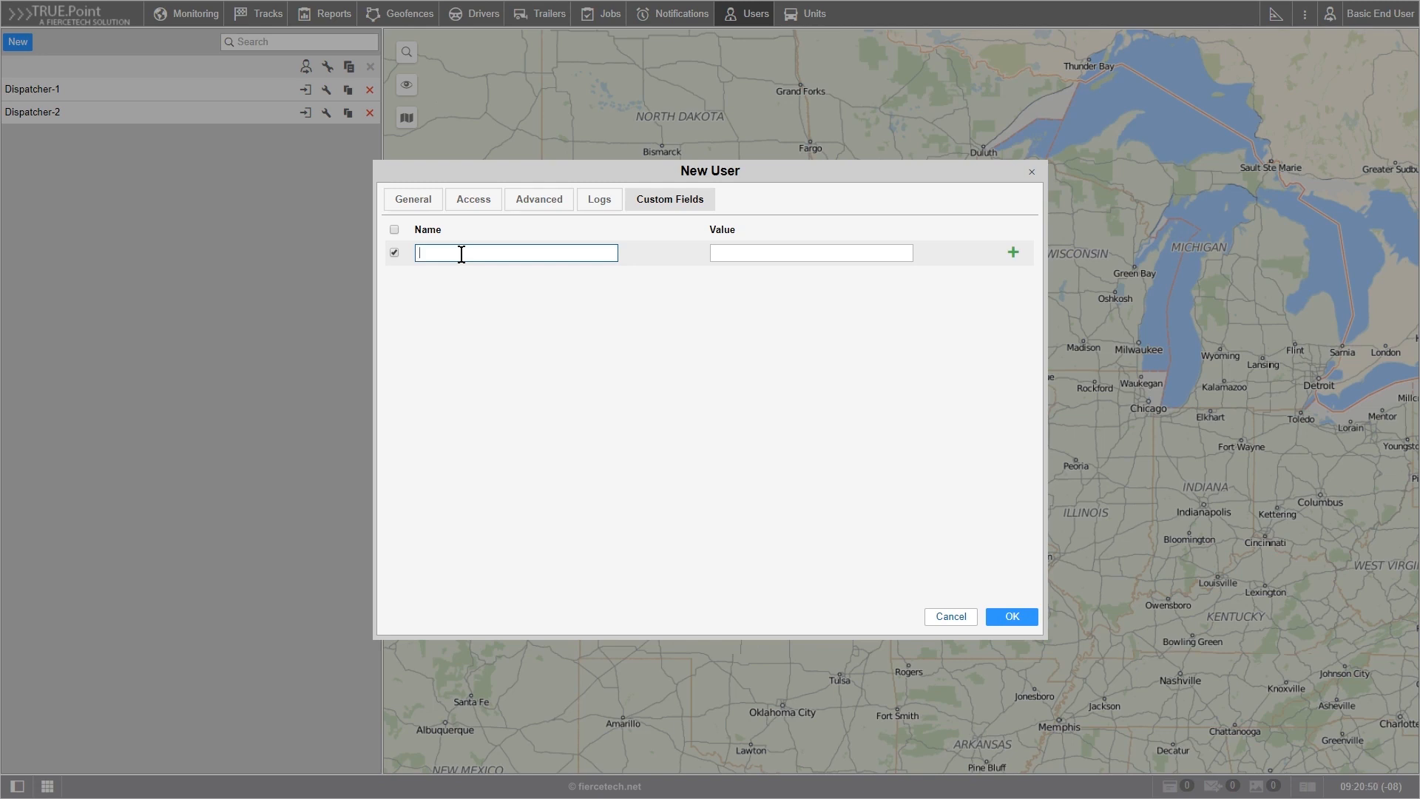
pyautogui.write('Position')
pyautogui.click(717, 251)
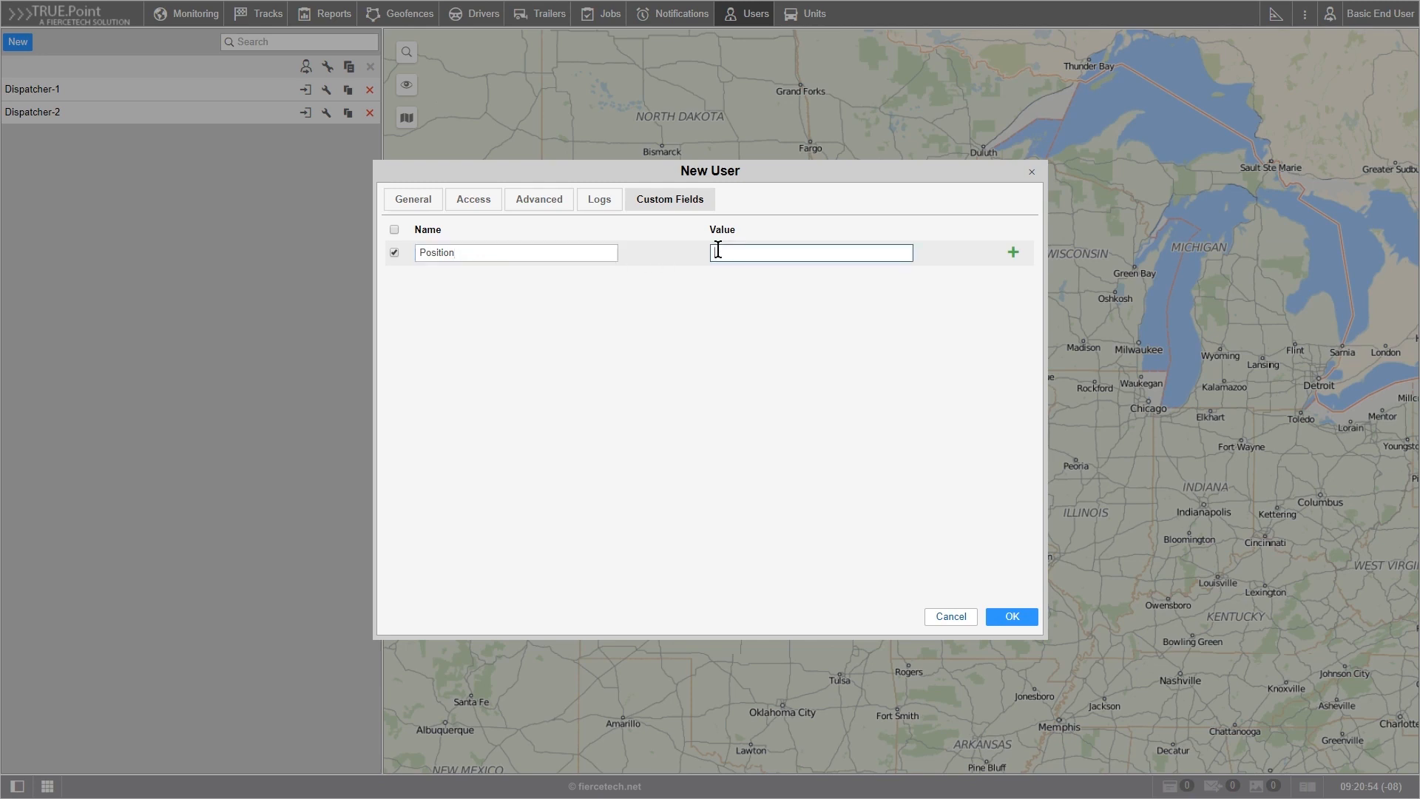
pyautogui.write('Dispatcher')
pyautogui.click(1014, 253)
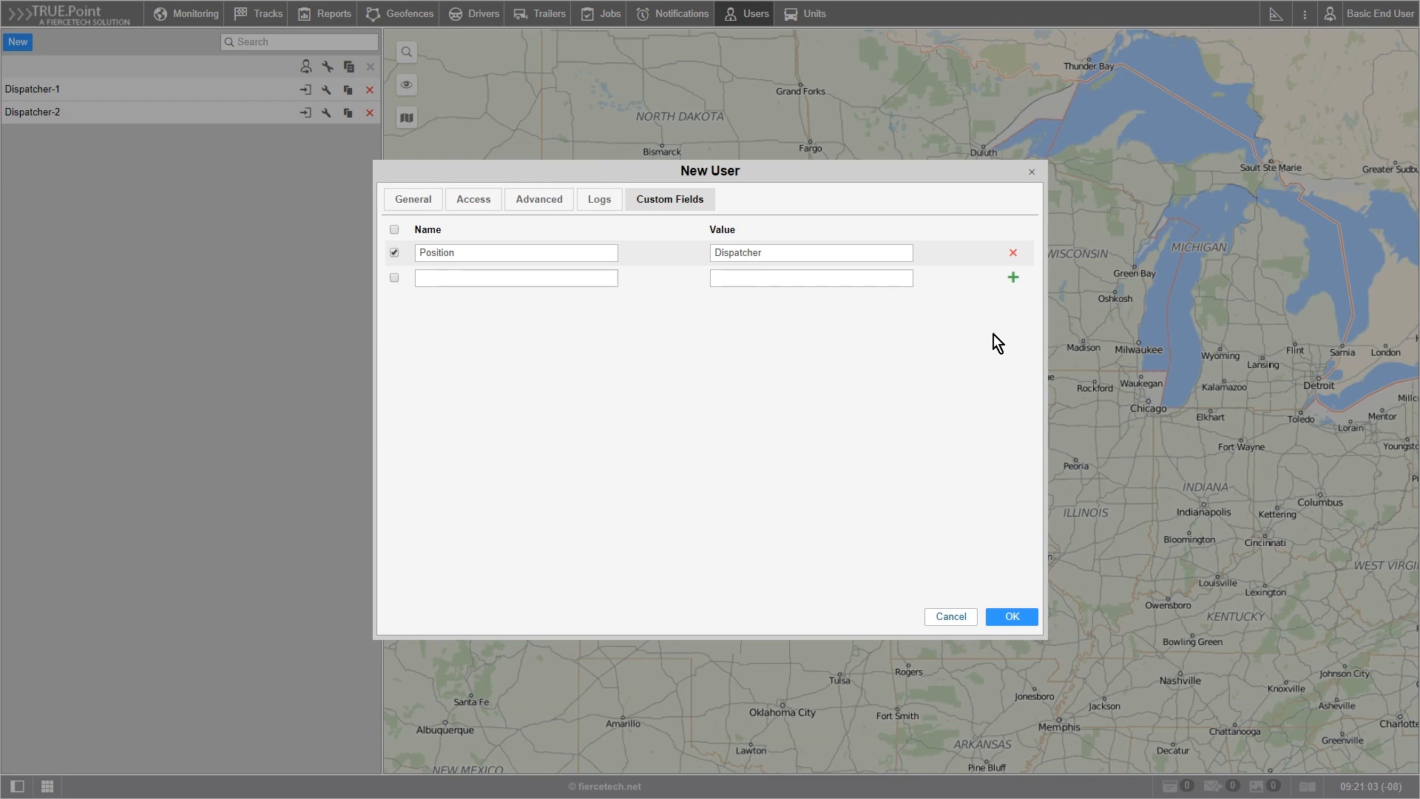
pyautogui.click(1018, 621)
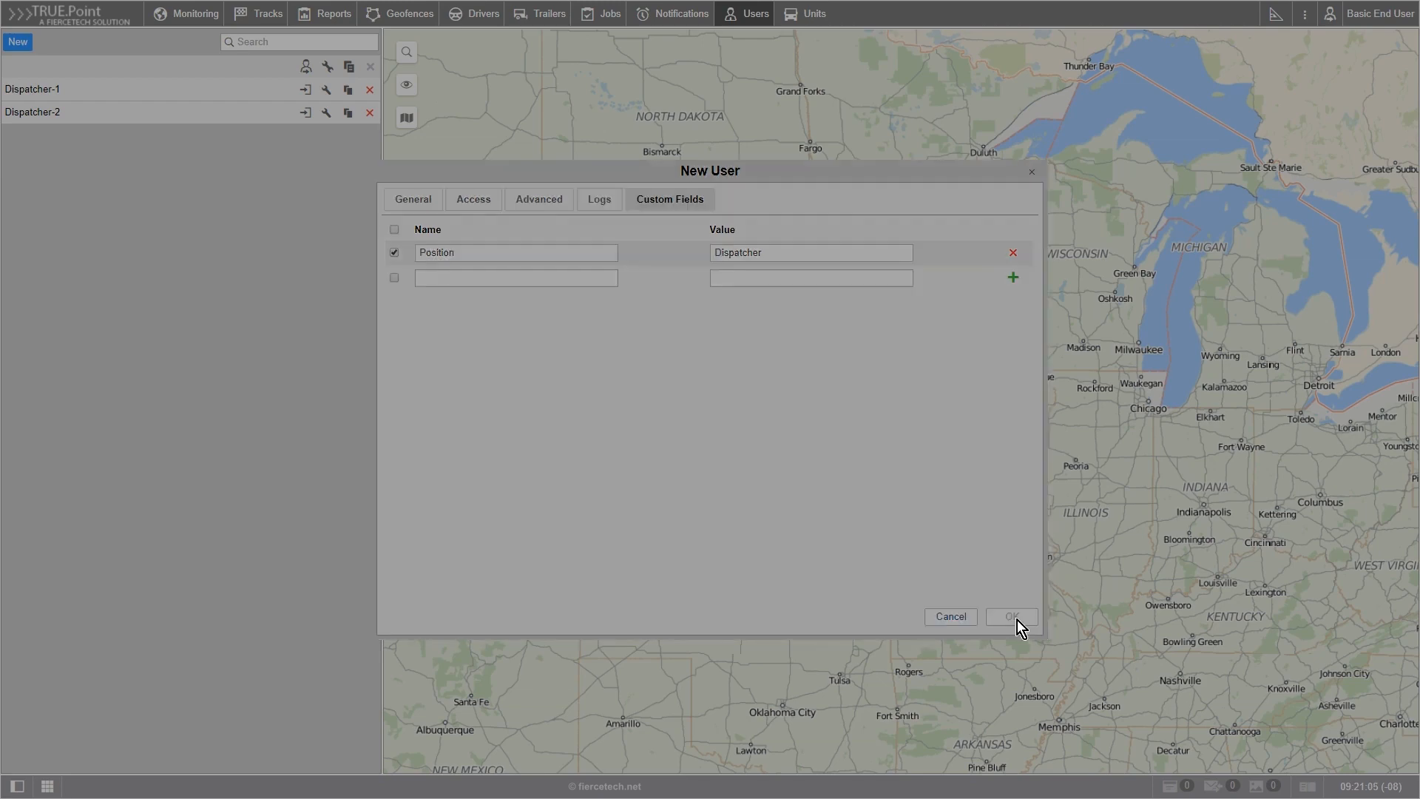